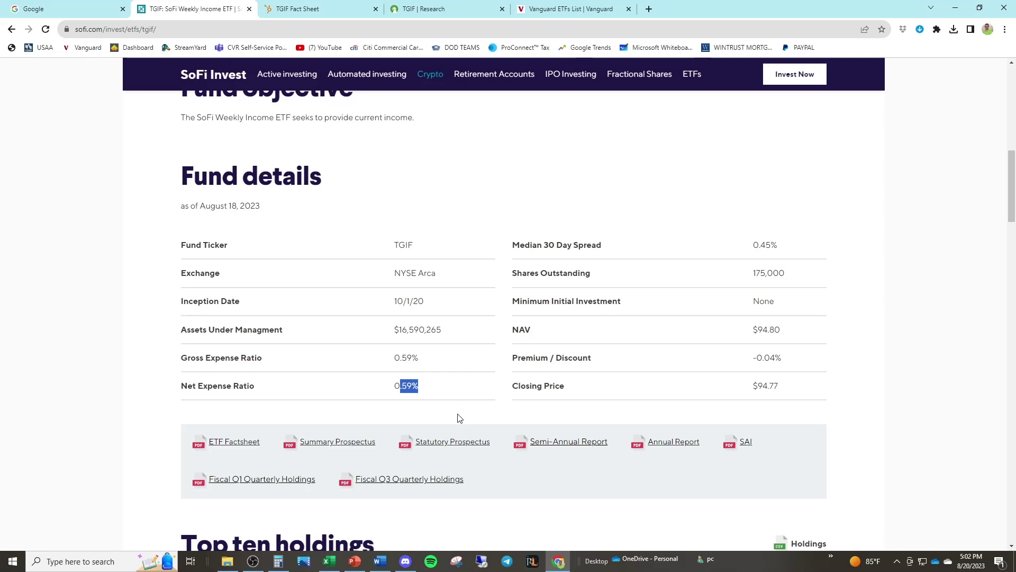
Switch to the holdings-file-TGIF workbook in Excel and look through the security names down the holdings list
left_click(330, 562)
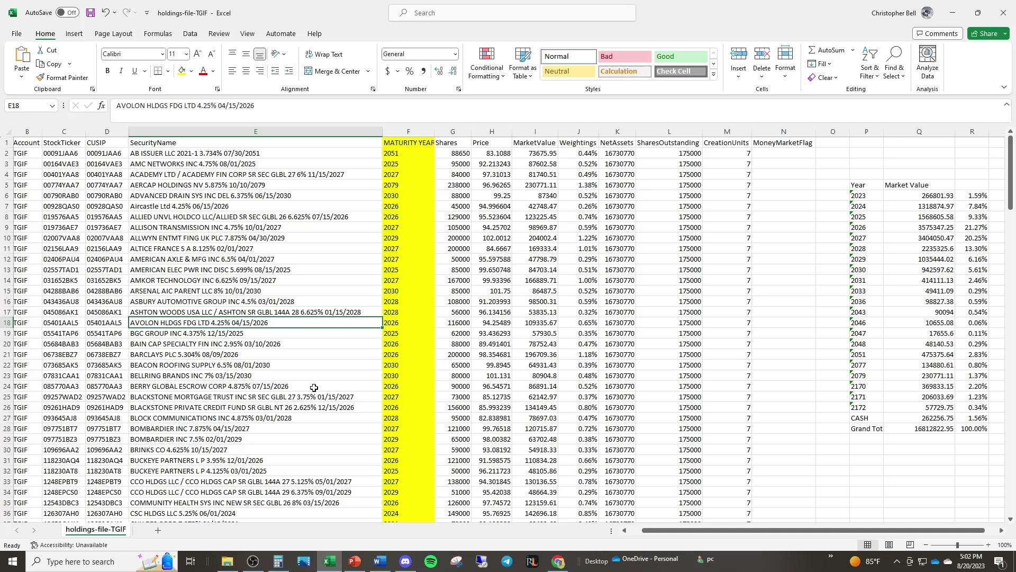
left_click(260, 259)
left_click_drag(267, 152, 246, 324)
left_click(246, 324)
left_click_drag(259, 157, 261, 469)
scroll(261, 468, "down", 4)
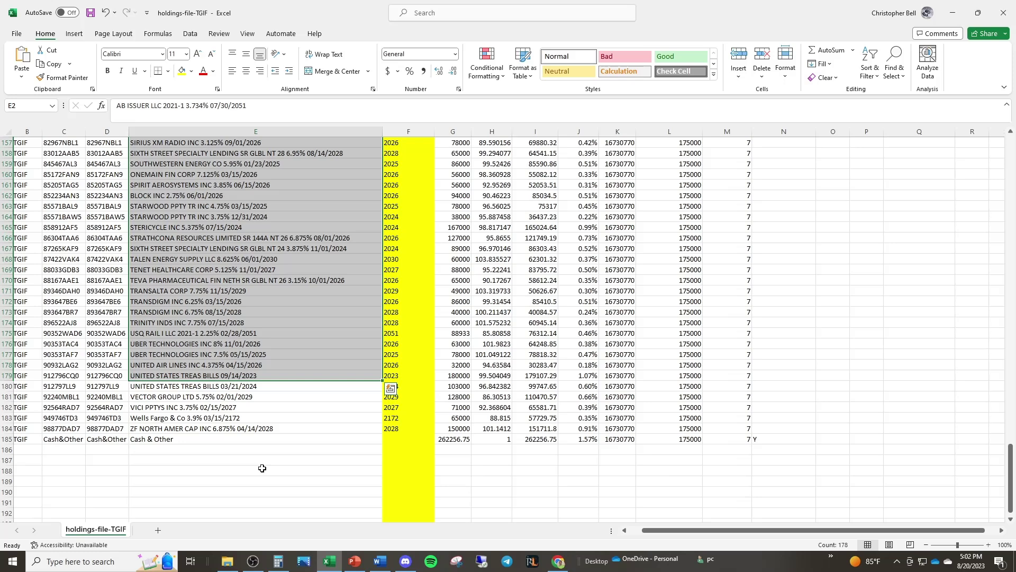
Examine the Cash & Other entry and the two United States Treasury bill rows near the end of the holdings
left_click(254, 440)
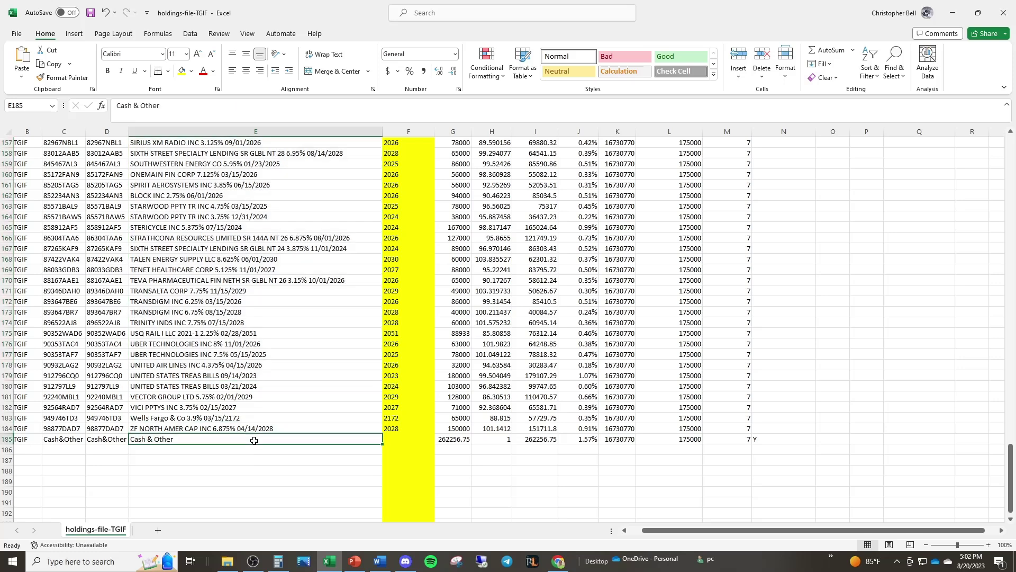
left_click_drag(259, 376, 262, 383)
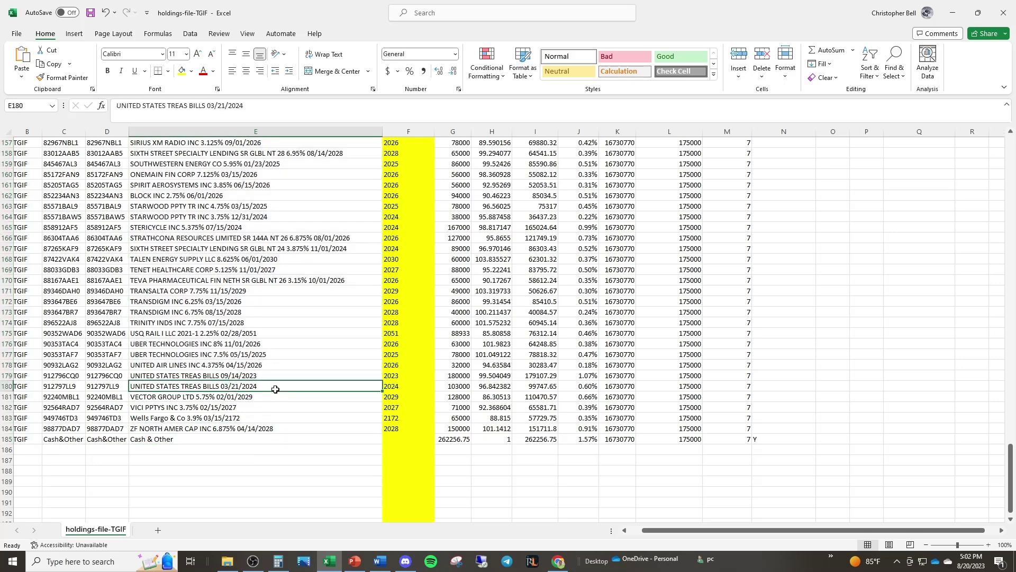
left_click(306, 377)
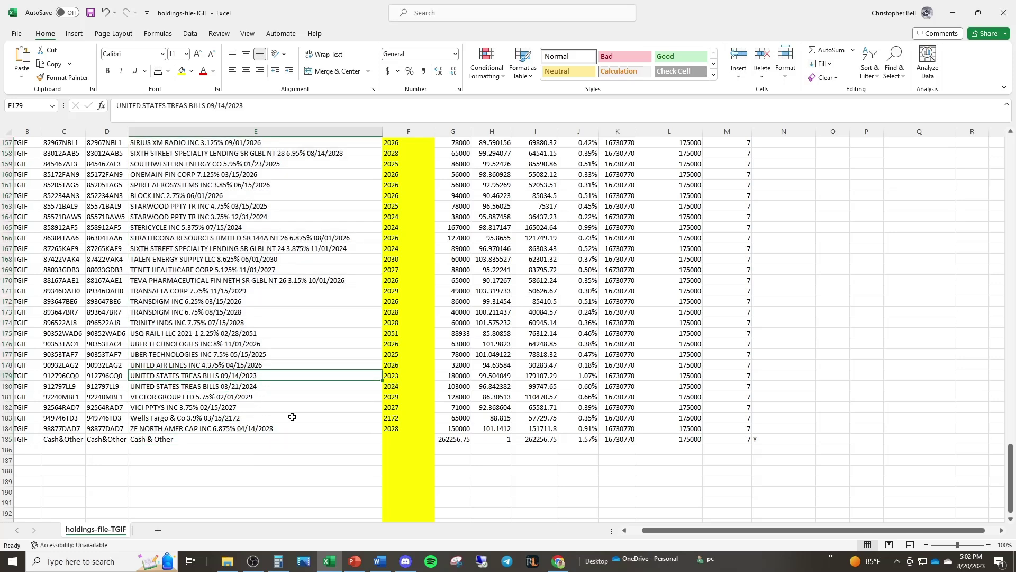
Return to the start of the holdings and highlight the maturity date within the AMC Networks security name
scroll(378, 413, "up", 20)
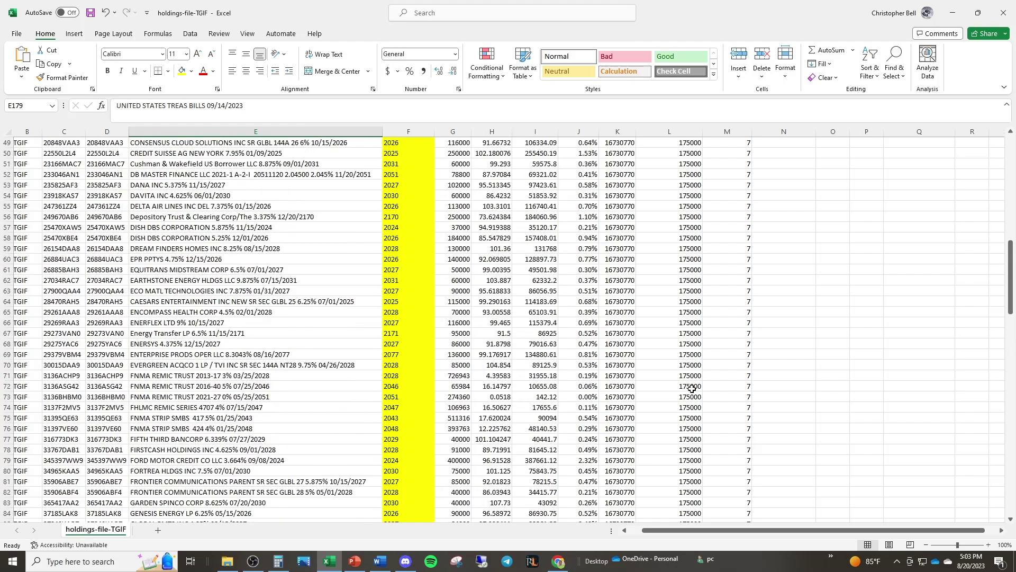
scroll(690, 388, "up", 16)
left_click_drag(857, 530, 922, 525)
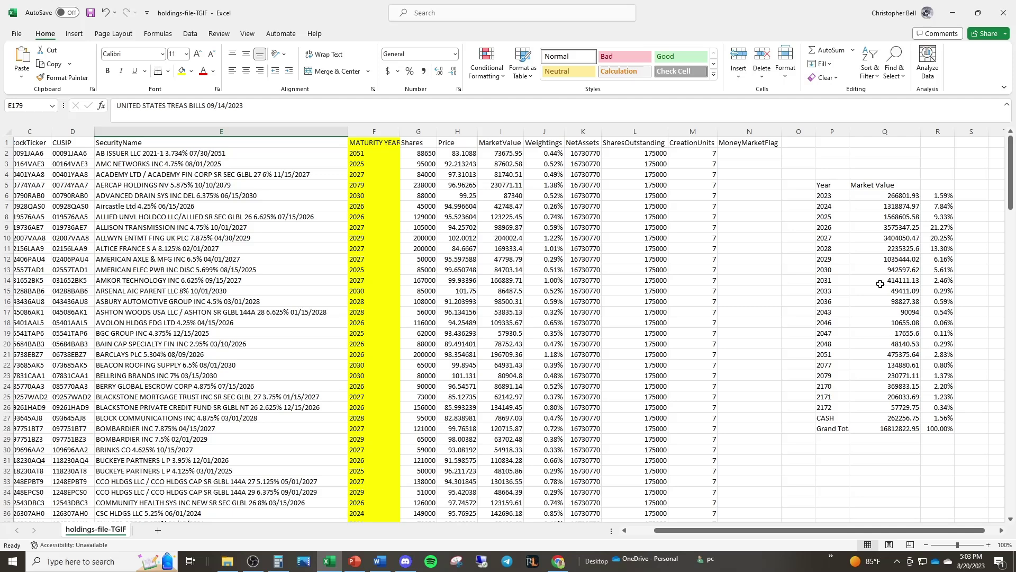
left_click(220, 153)
left_click(227, 163)
double_click(222, 163)
left_click_drag(223, 163, 185, 162)
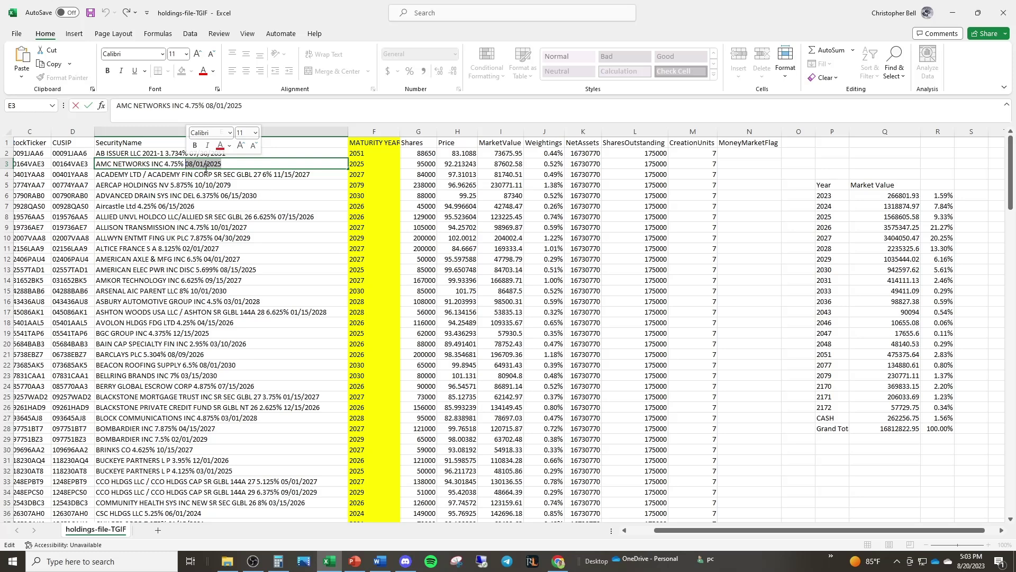
Look over the coupons and maturity dates of further holdings, down to the Credit Suisse AG New York bond
left_click(225, 238)
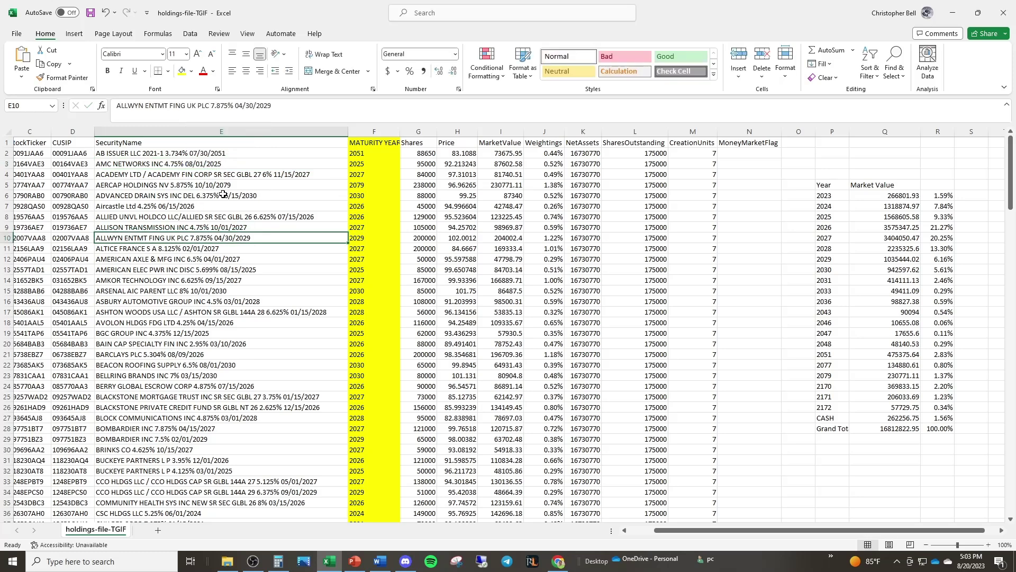
left_click_drag(264, 470, 222, 228)
left_click(216, 301)
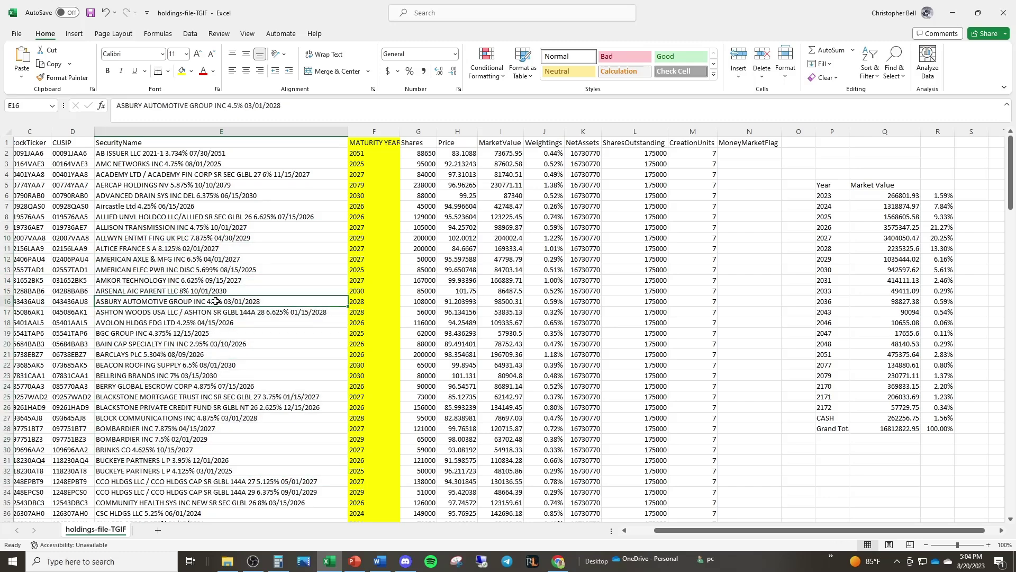
scroll(163, 338, "down", 3)
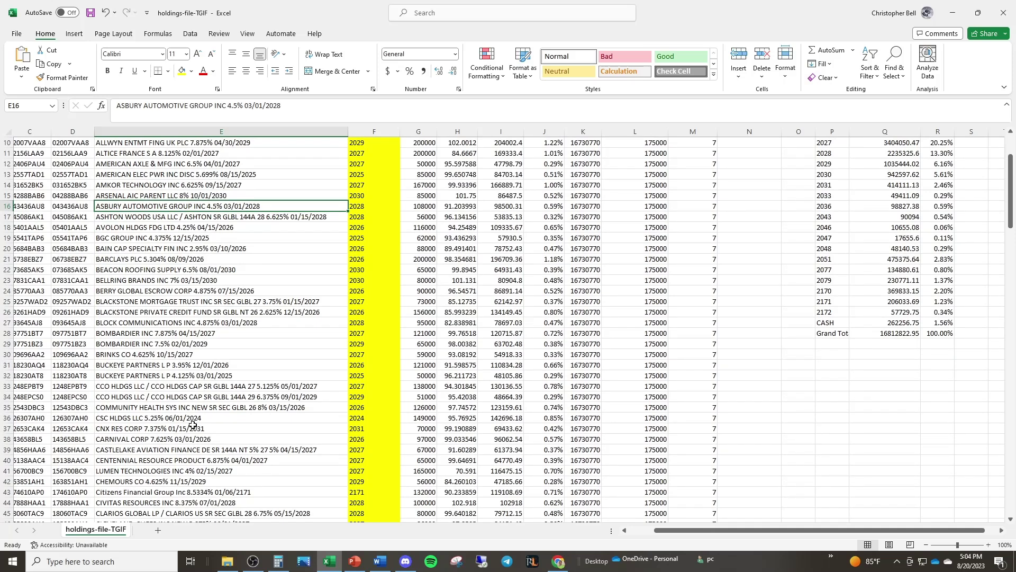
scroll(193, 435, "down", 4)
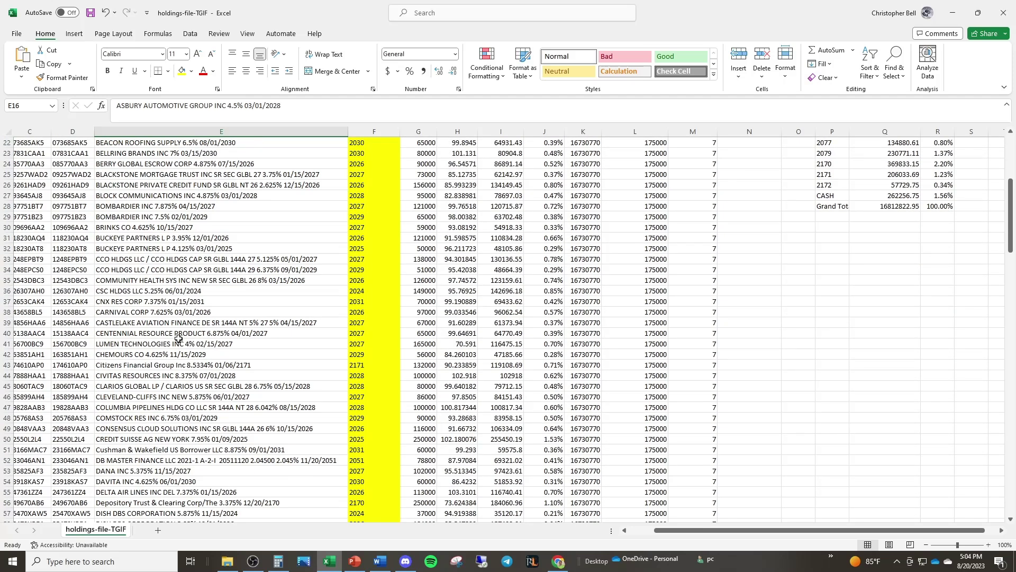
left_click(171, 441)
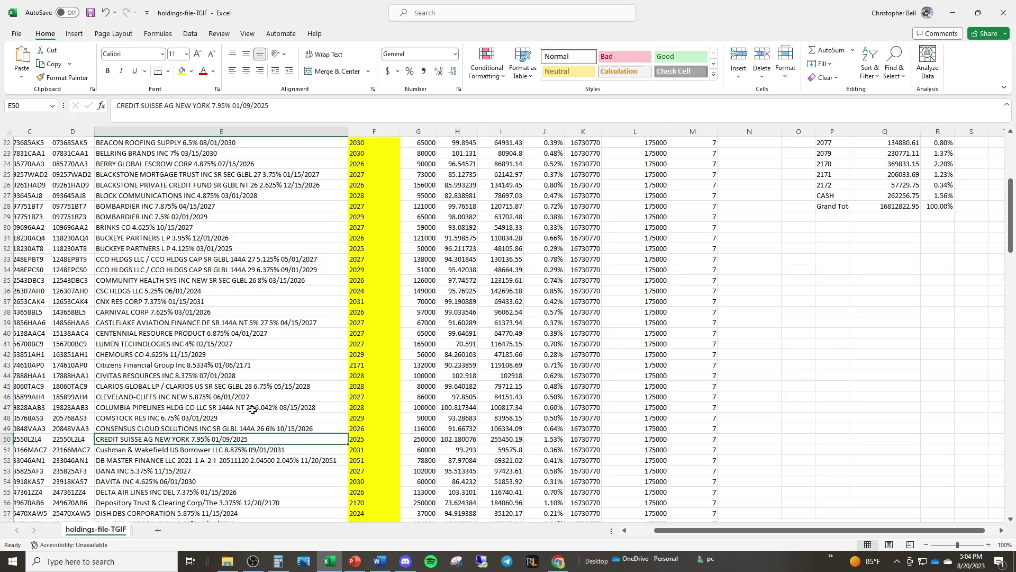
Fill the 2024 through 2030 rows of the year and market value summary table with yellow
scroll(609, 372, "up", 7)
left_click(797, 301)
left_click_drag(894, 531, 905, 532)
left_click(947, 247)
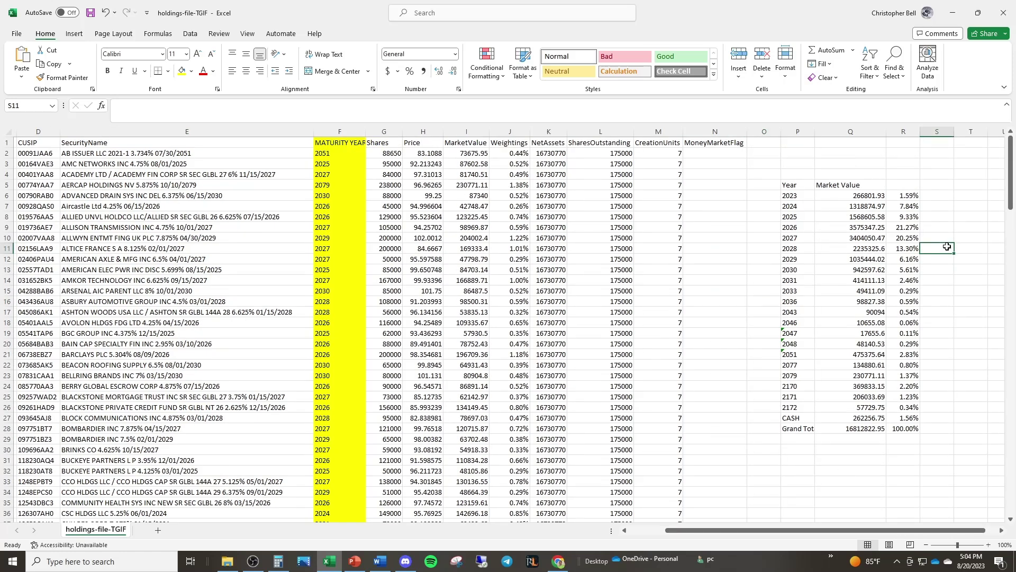
left_click_drag(794, 227, 904, 267)
left_click(182, 70)
left_click_drag(792, 216, 905, 248)
left_click_drag(793, 201, 905, 270)
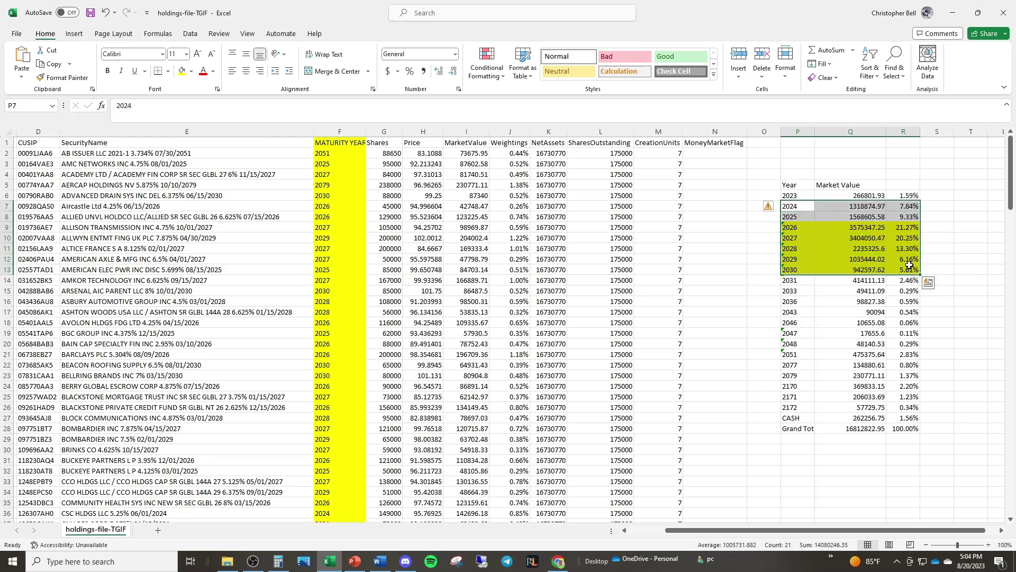
left_click(184, 72)
left_click(767, 227)
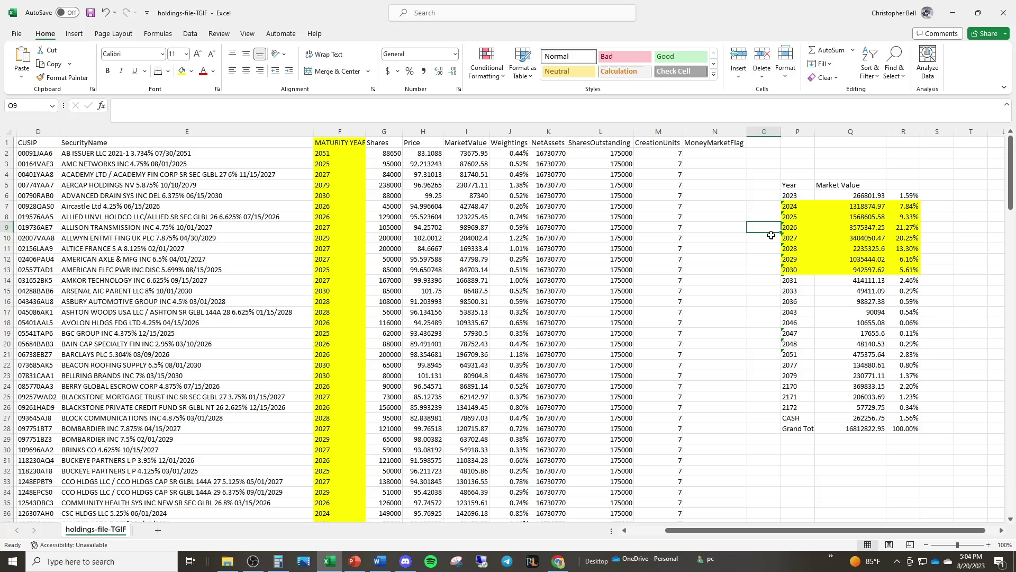
Examine the 2026 and 2027 market values and percentages in the maturity summary table
left_click(808, 229)
left_click_drag(809, 228, 905, 238)
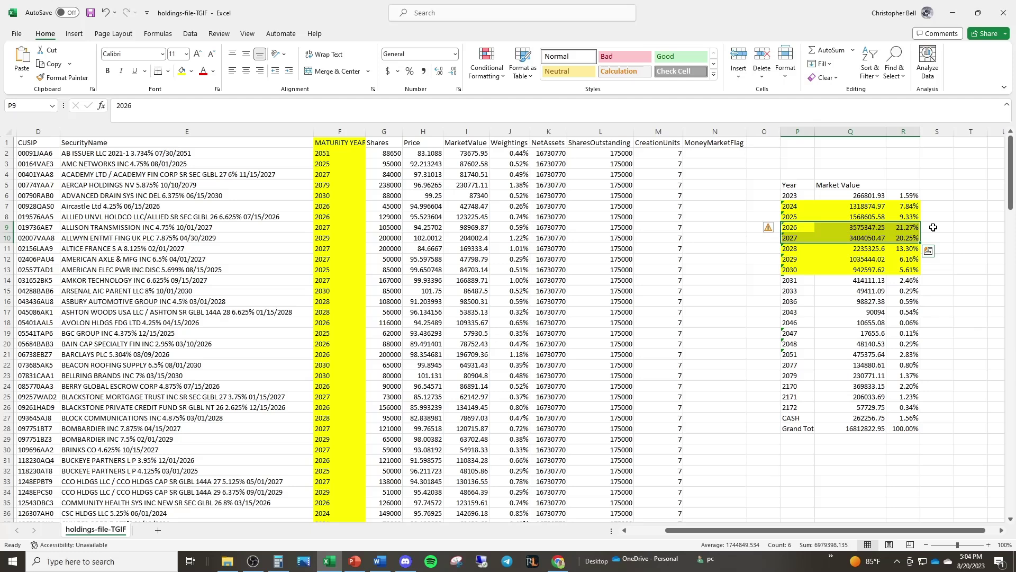
left_click(392, 273)
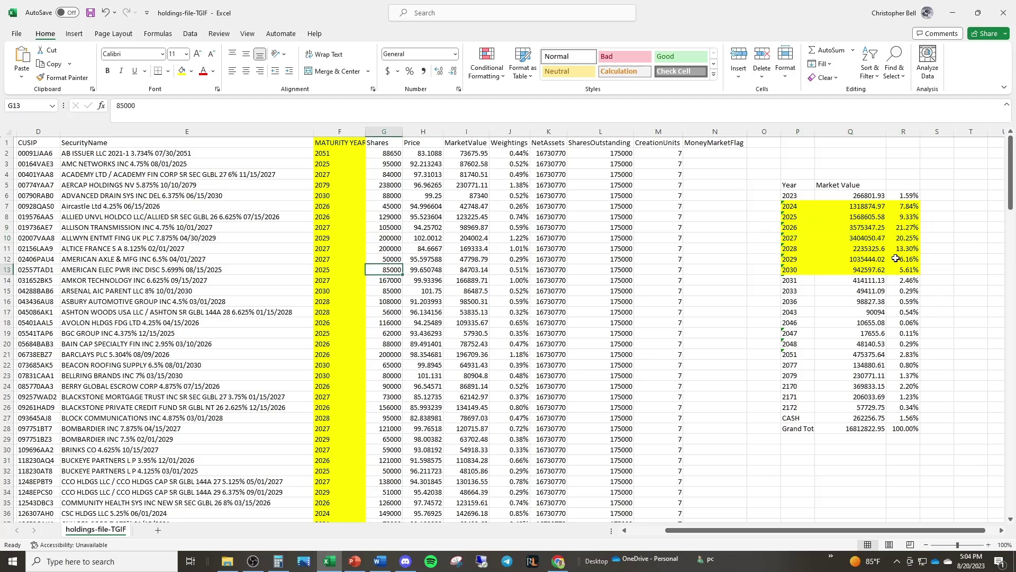
left_click(896, 258)
left_click(794, 228)
left_click_drag(818, 235, 919, 226)
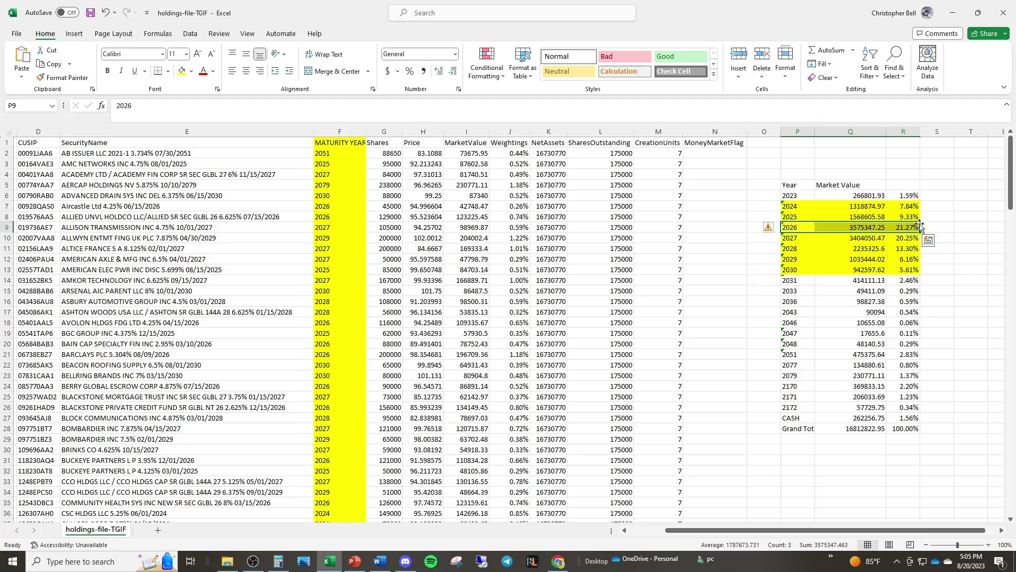
Add filters to the header row and filter the holdings to maturity year 2026
left_click_drag(133, 185, 159, 492)
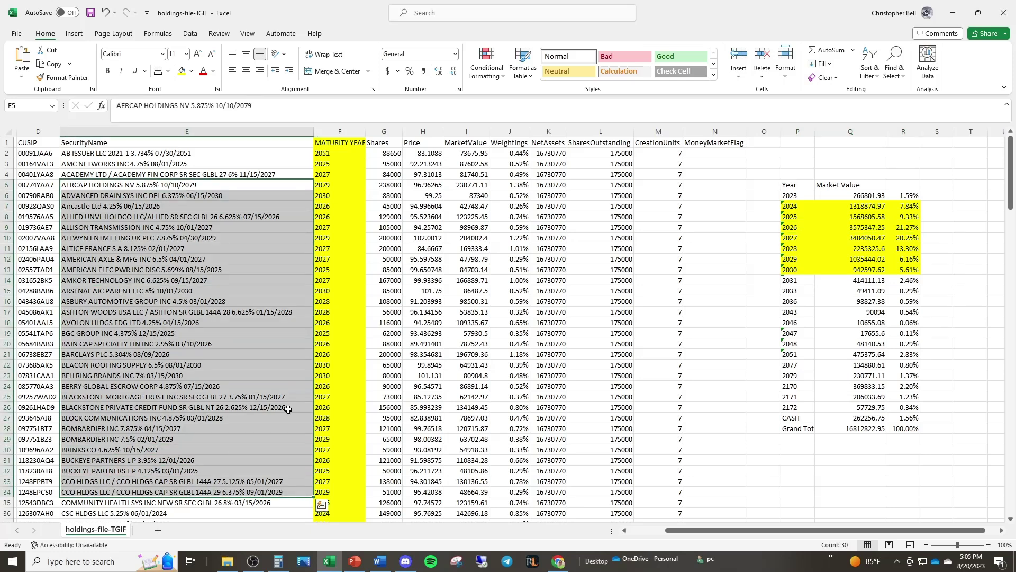
left_click(7, 140)
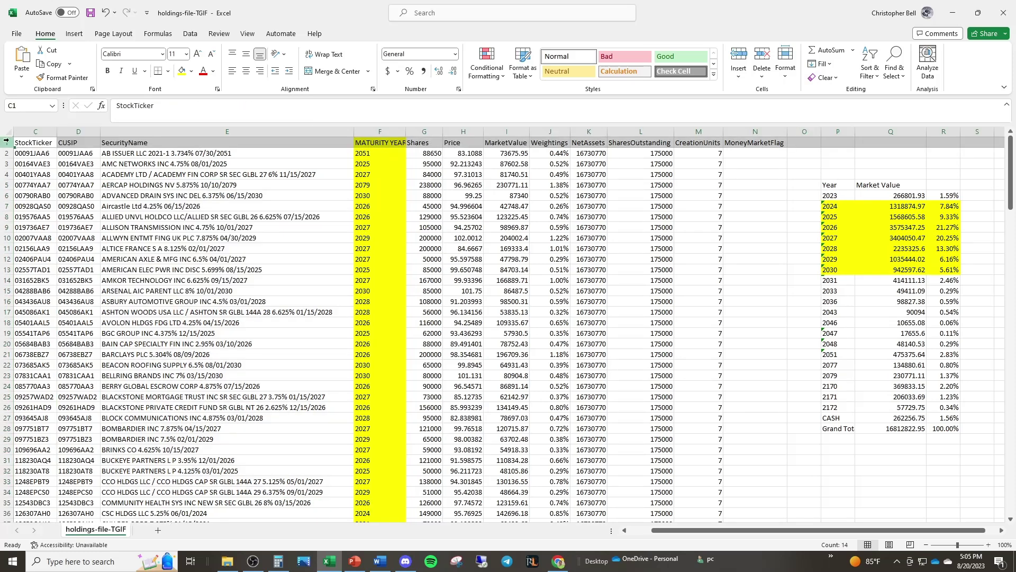
key("ctrl+shift+l")
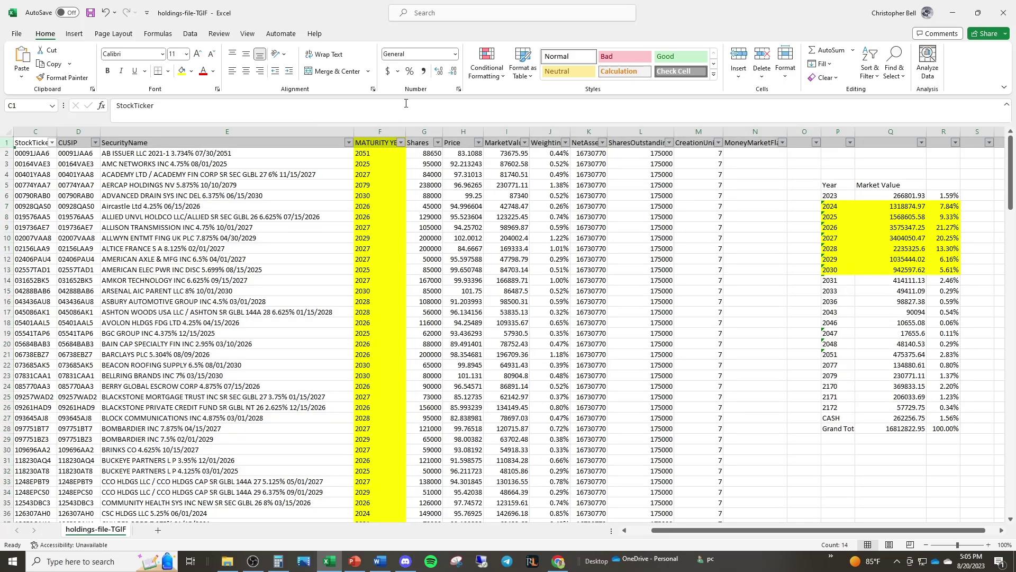
left_click(401, 143)
left_click(428, 271)
left_click(438, 309)
left_click(492, 367)
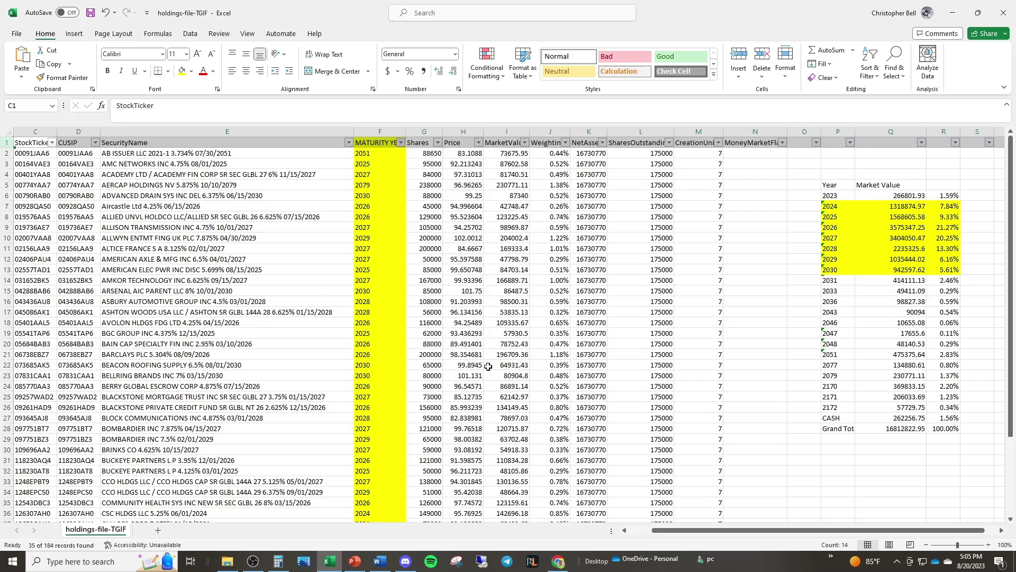
Look through the bonds maturing in 2026, and remove the filters from the holdings list
left_click(248, 290)
scroll(250, 204, "down", 1)
scroll(250, 205, "up", 1)
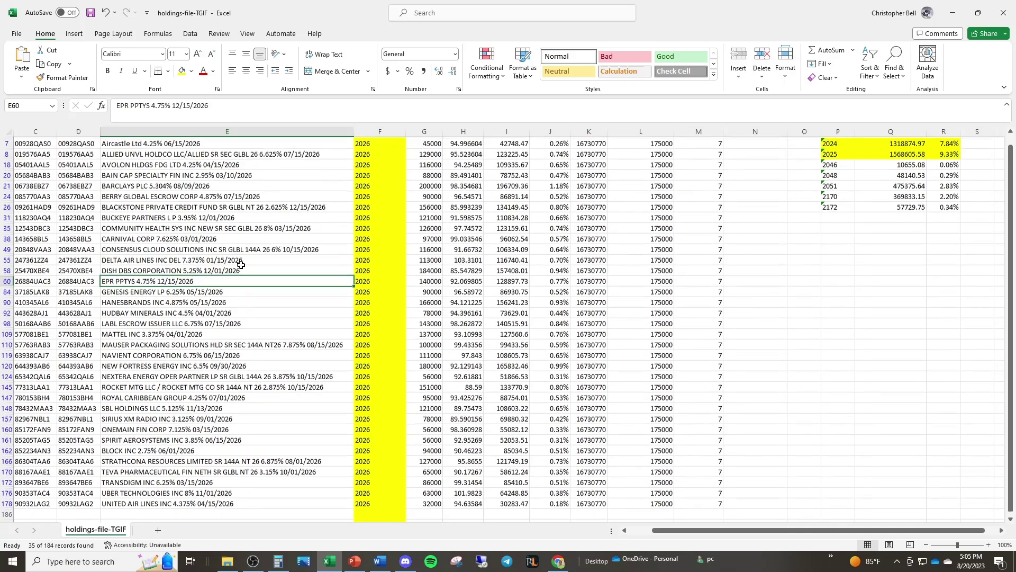
left_click_drag(230, 153, 272, 441)
scroll(271, 441, "up", 1)
left_click(824, 312)
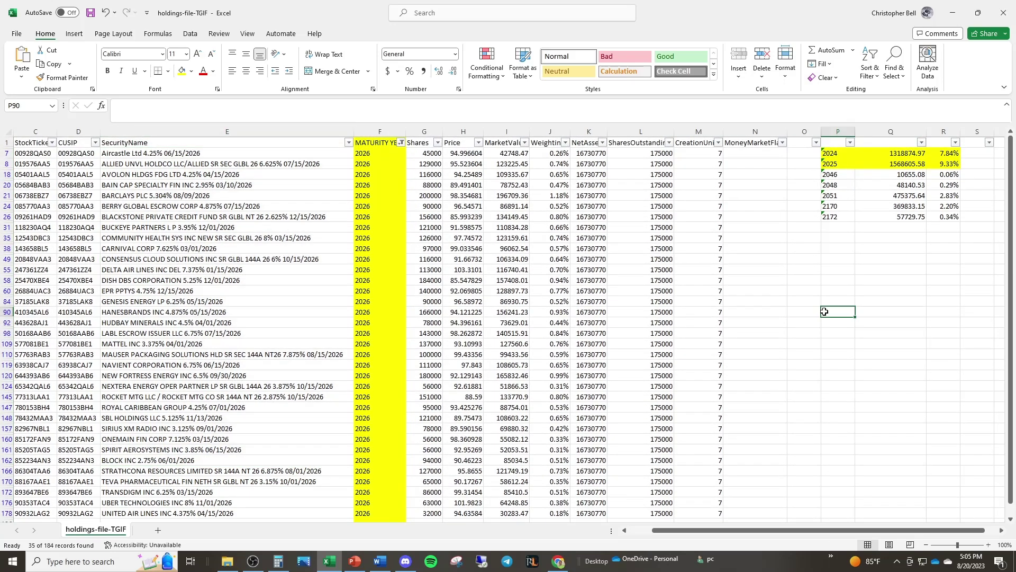
key("ctrl+shift+l")
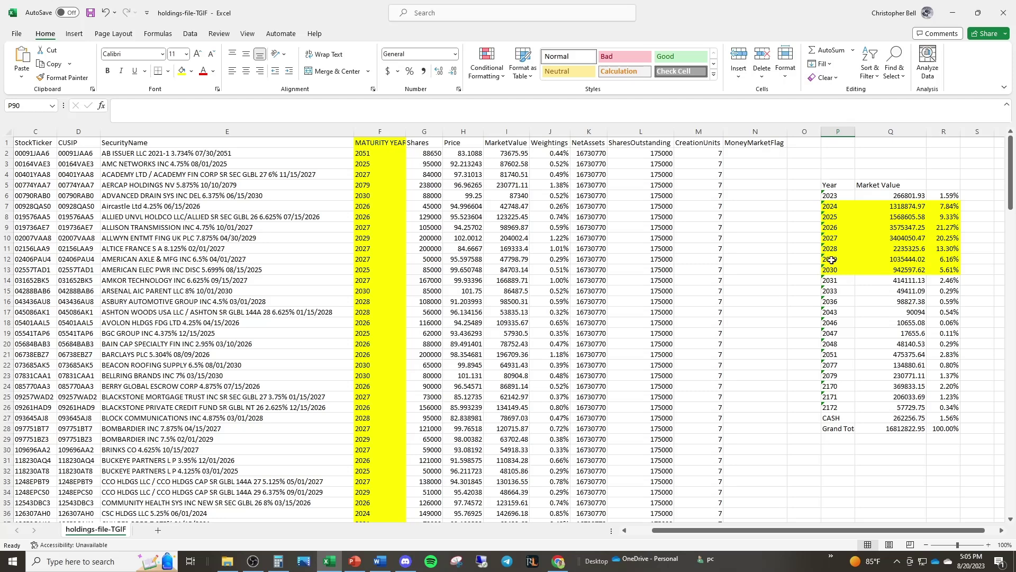
Examine the 2024 through 2028 rows of the maturity summary, focusing on 2026 and 2027
left_click_drag(831, 206, 951, 252)
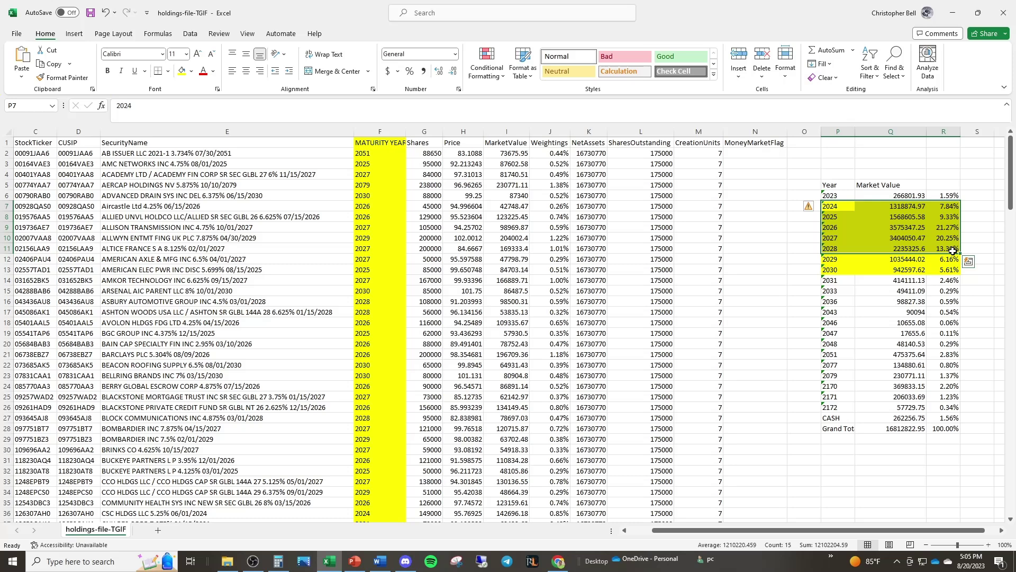
left_click(910, 232)
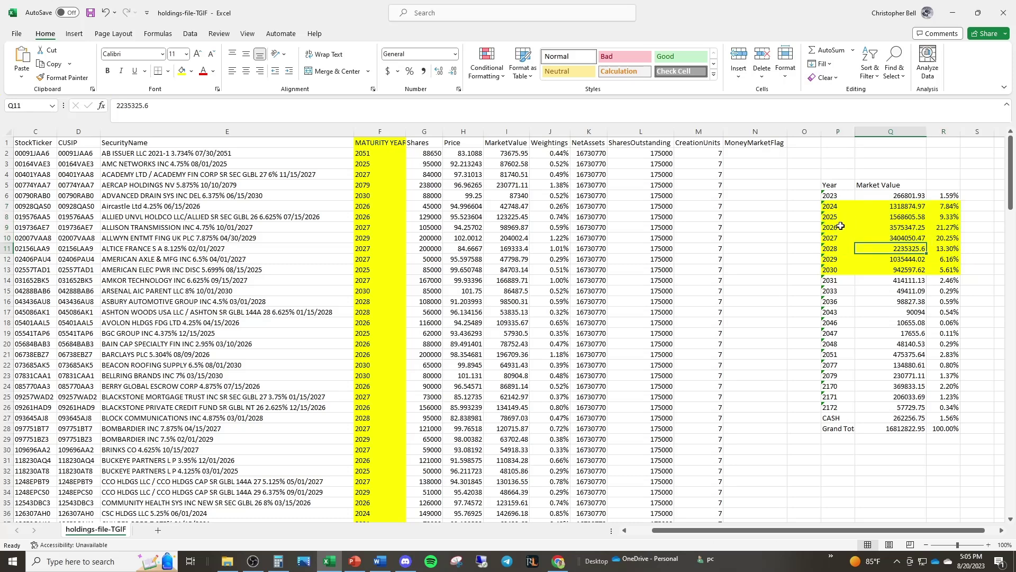
left_click_drag(841, 226, 841, 239)
left_click(877, 238)
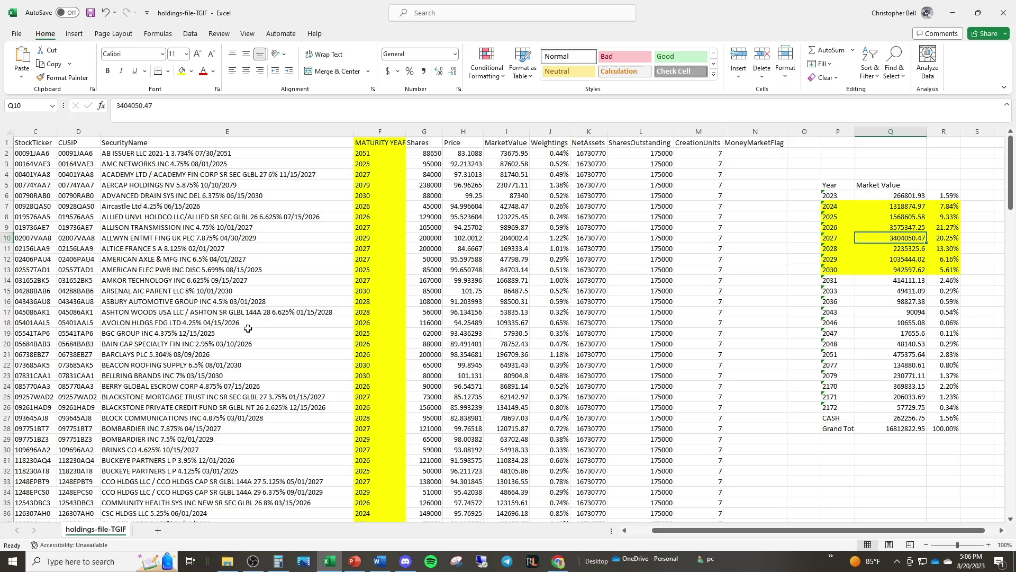
Switch to the Word document of questions and read the TGIF request and question 1, highlighting the payout ratio wording
left_click(379, 565)
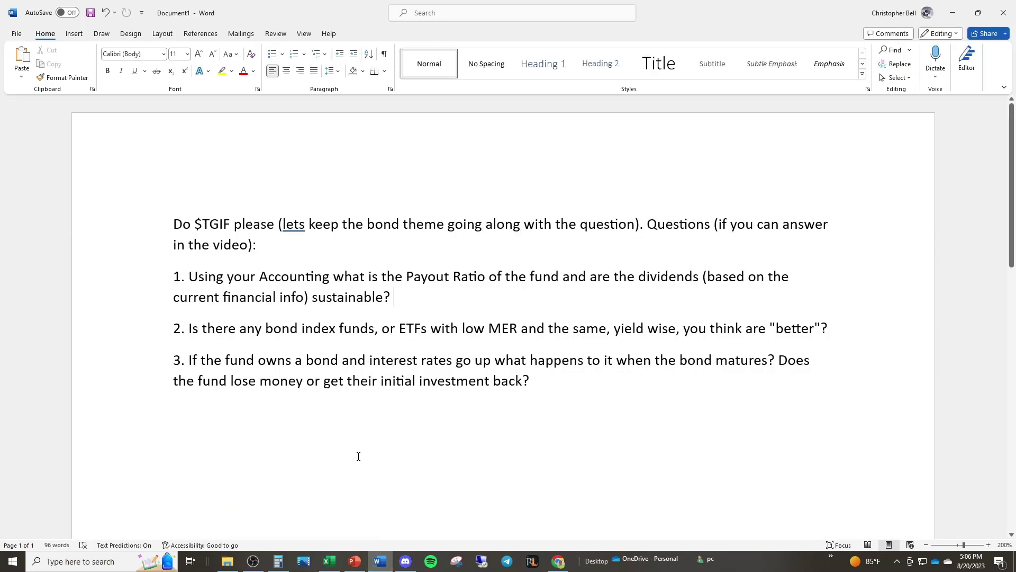
left_click_drag(194, 223, 304, 222)
left_click(305, 222)
left_click_drag(208, 276, 663, 278)
left_click(663, 279)
left_click_drag(395, 297, 140, 265)
left_click(288, 281)
left_click_drag(382, 279, 486, 286)
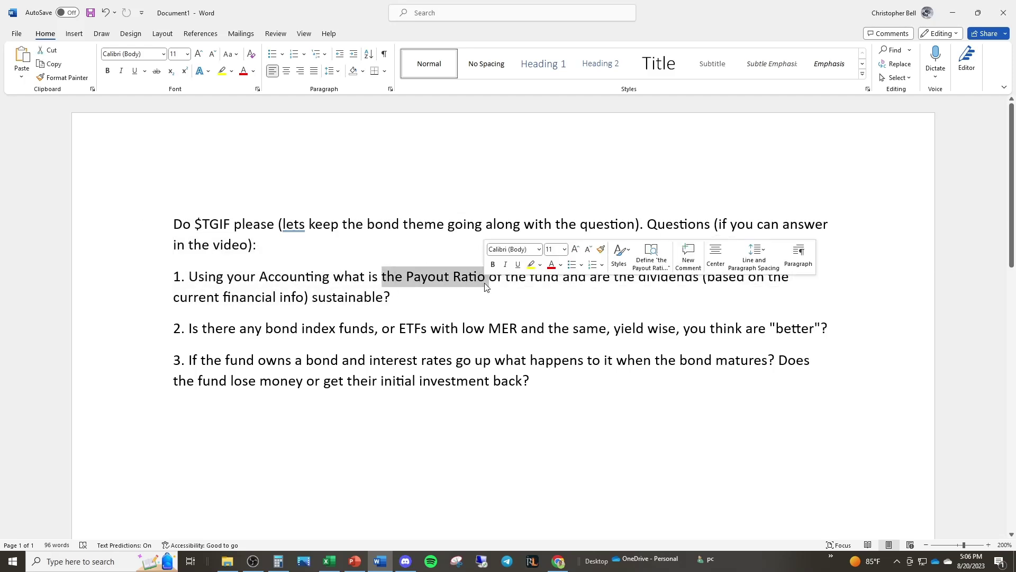